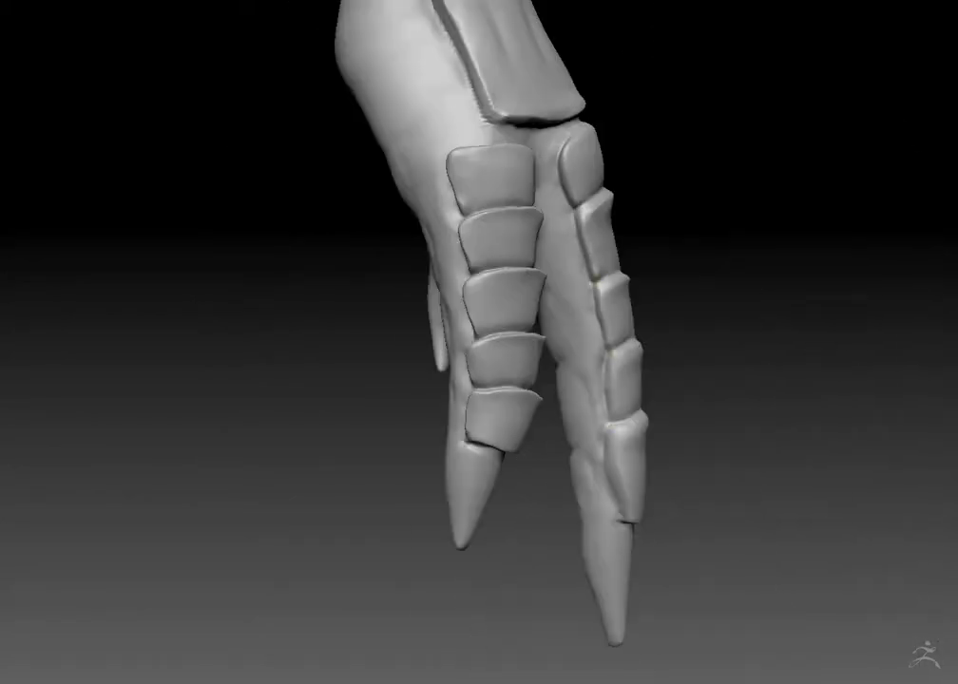
Step: Rotate the claw sculpt to view its three plated talons from another side
left_click_drag(675, 177, 510, 176)
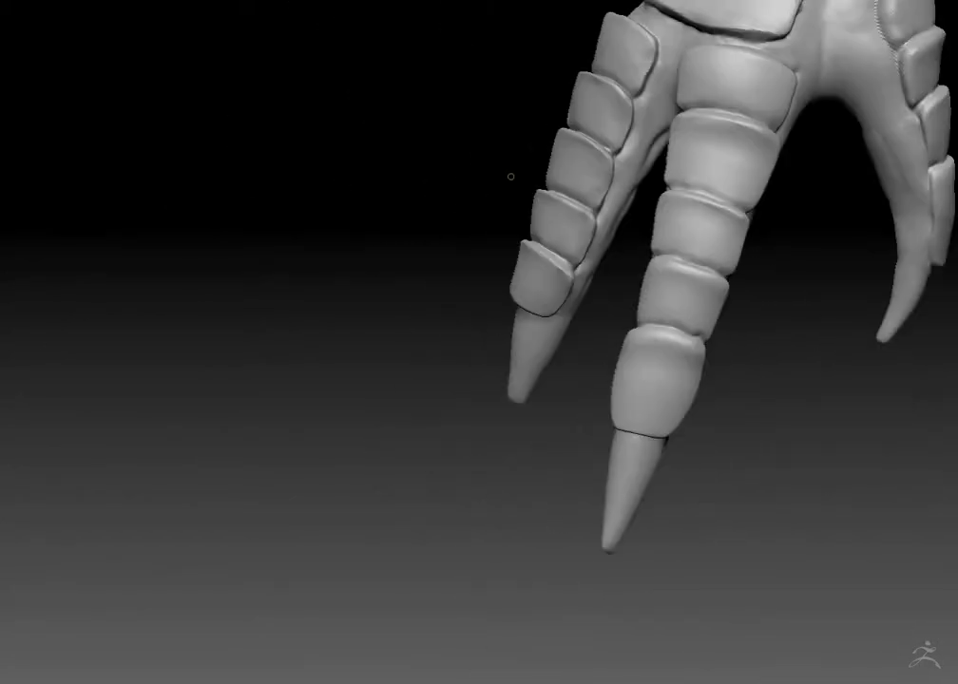